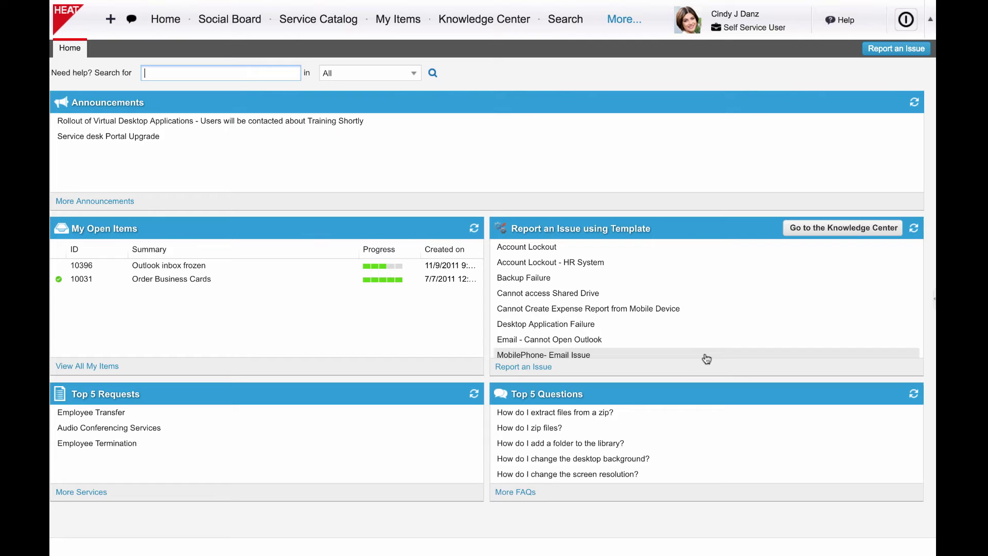
Step: Browse the IT, HR and General Services catalog categories, then show the Report New Incident offerings
click(302, 20)
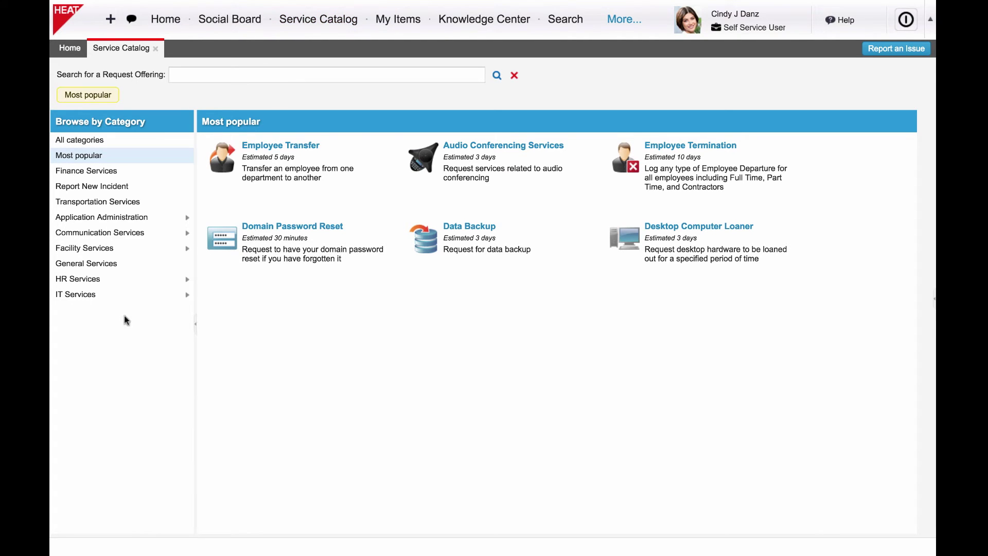
click(88, 296)
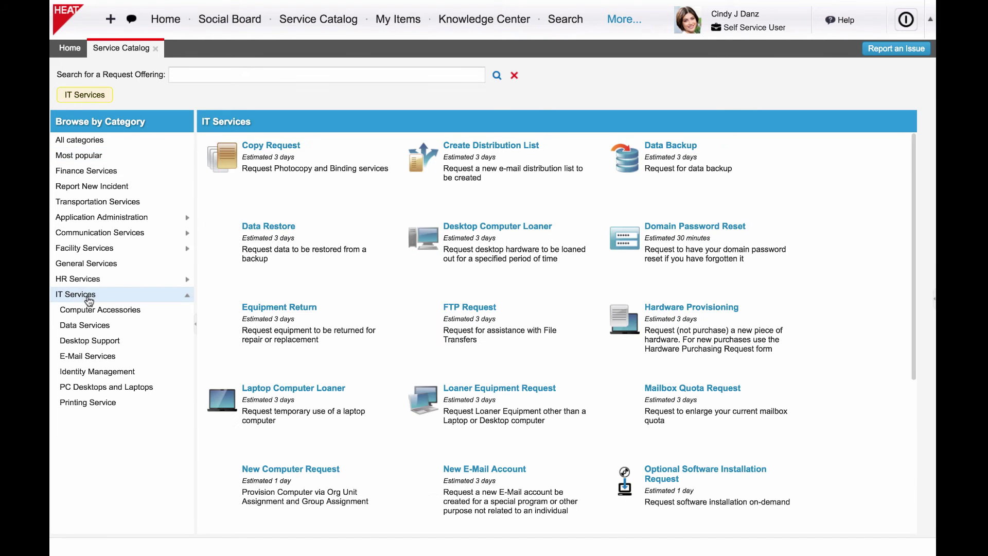
click(91, 282)
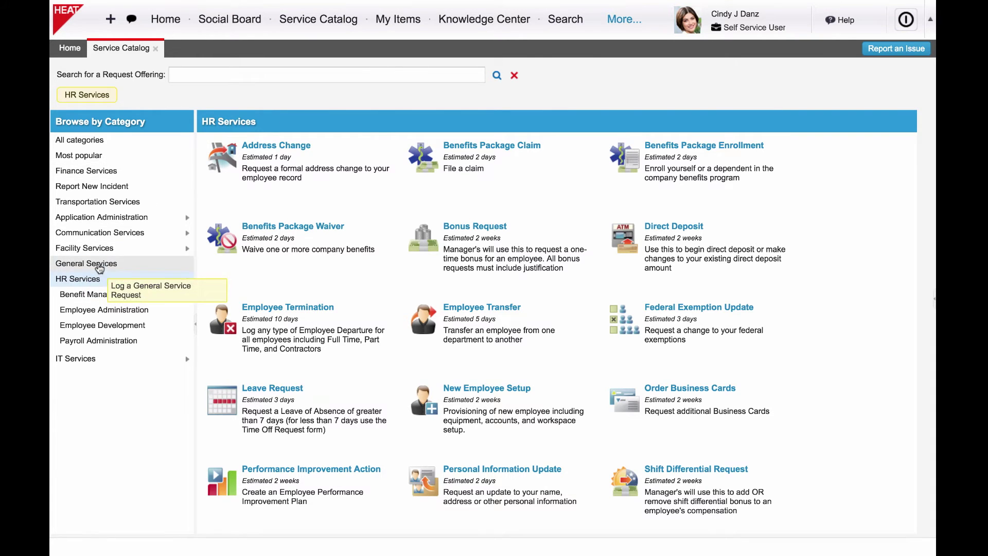
click(99, 265)
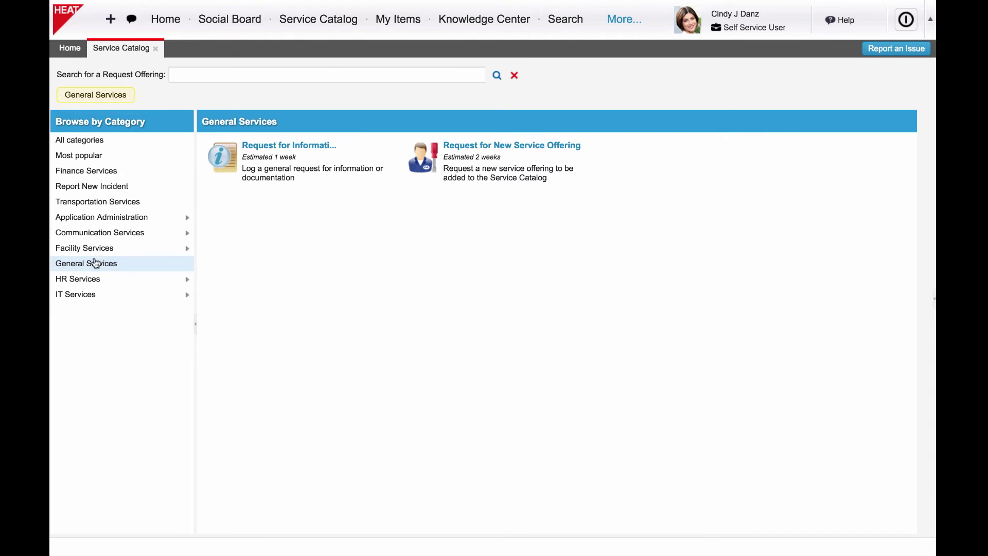
click(79, 190)
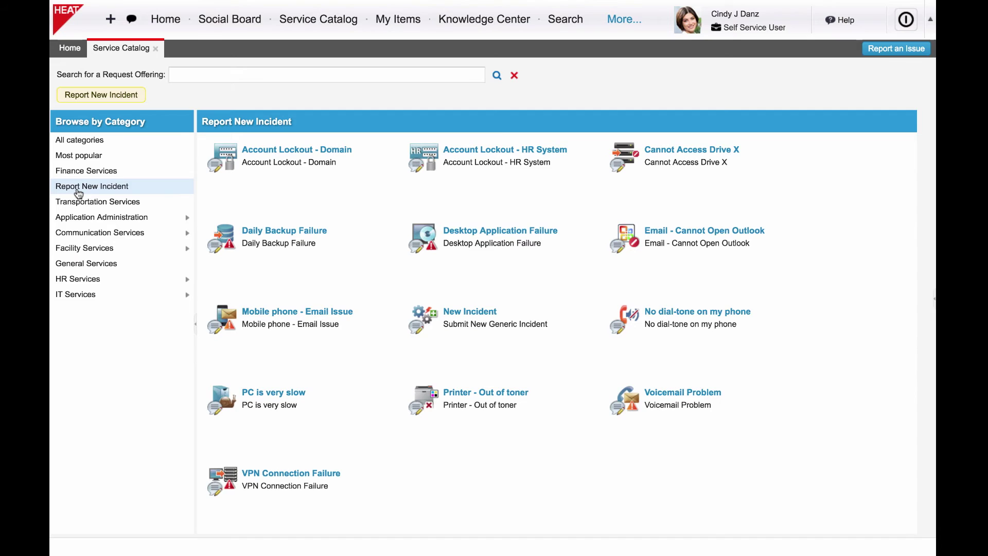
Step: Submit a generic incident with description and summary 'I cannot access email through my browser.'
click(477, 322)
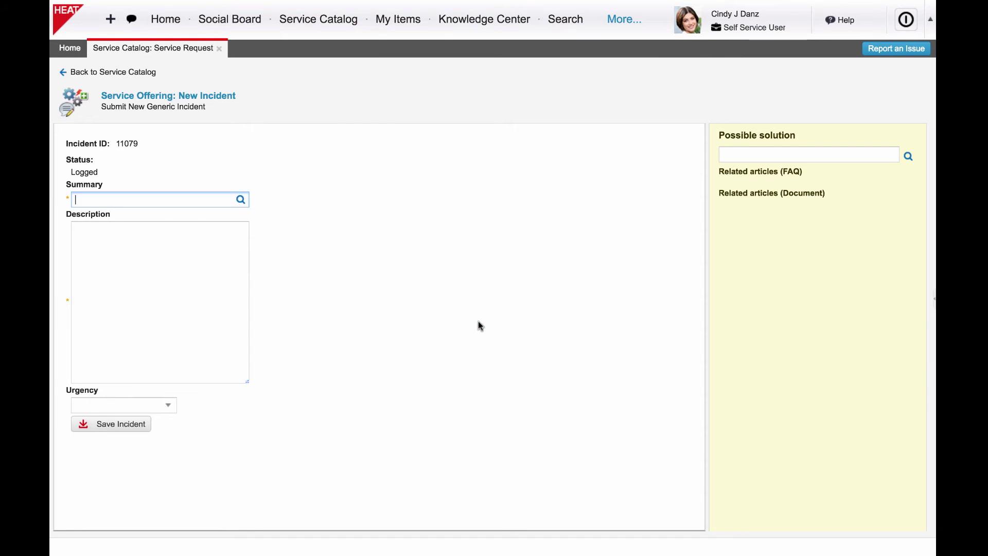
click(172, 240)
text(I cannot access email through my browser.)
click(154, 199)
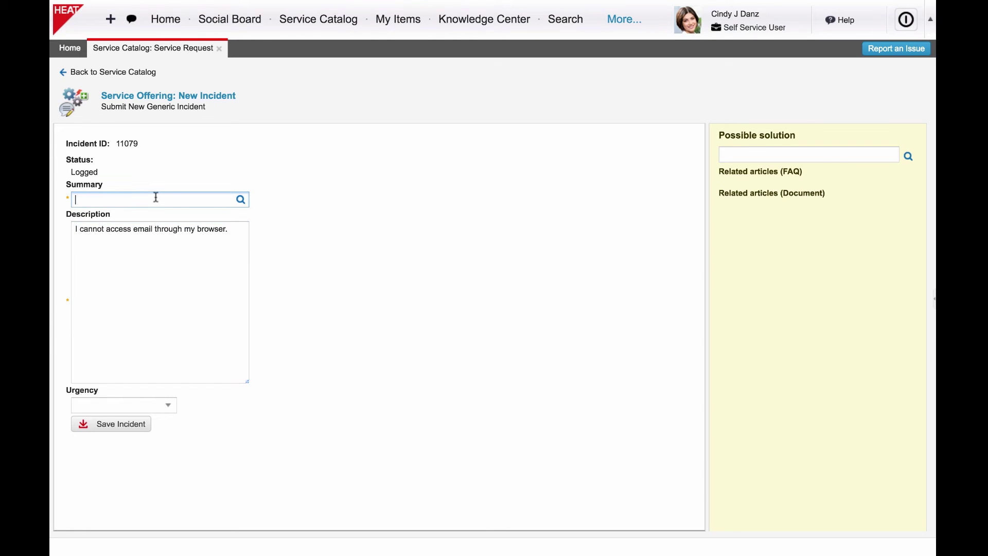
text(I cannot access email through my browser.)
key(Tab)
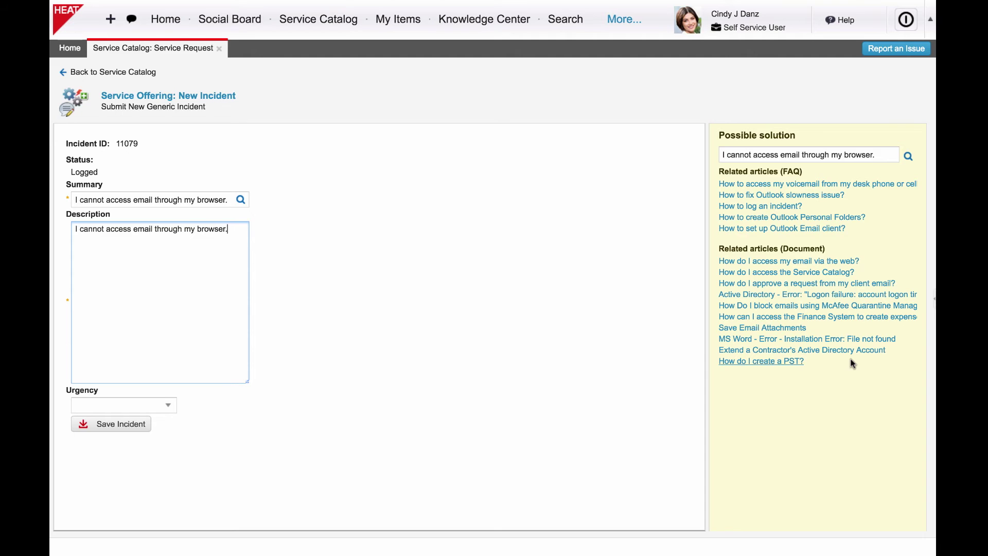
click(113, 428)
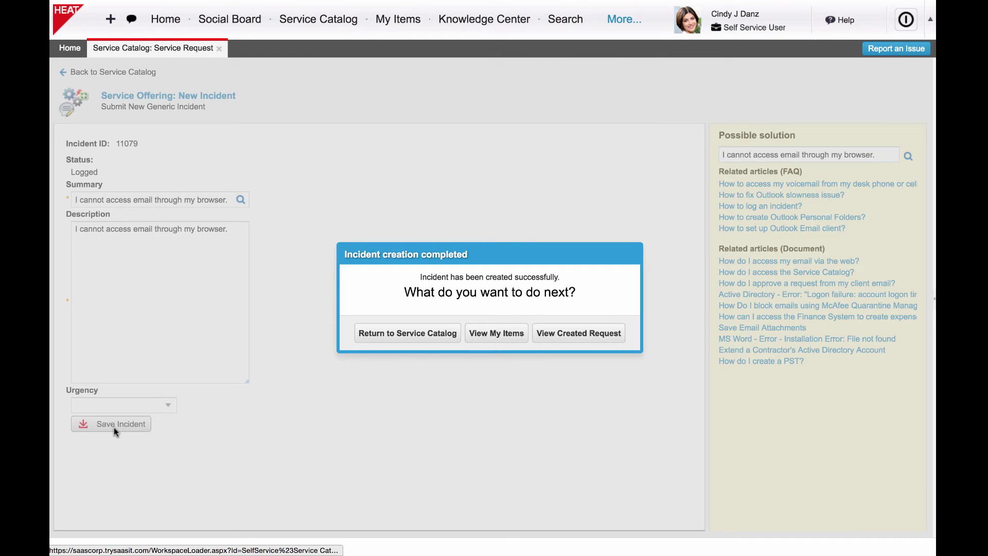
click(391, 343)
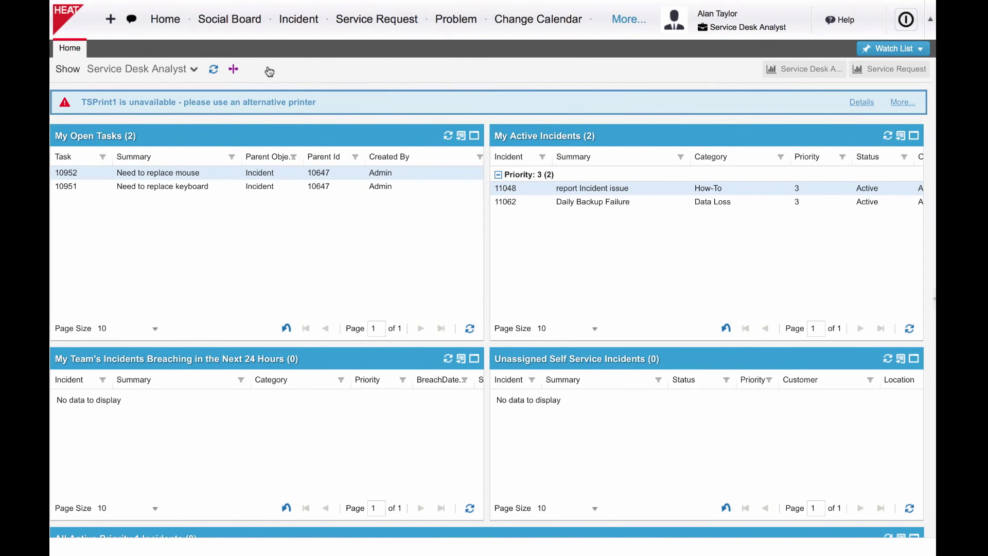
Step: Refresh the Unassigned Self Service Incidents panel and open incident 11079
click(888, 359)
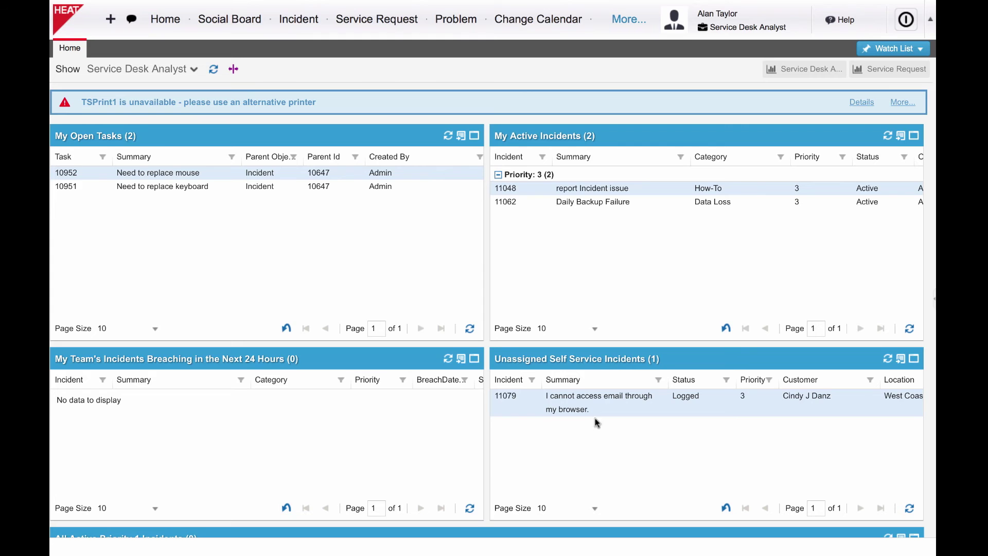
click(579, 406)
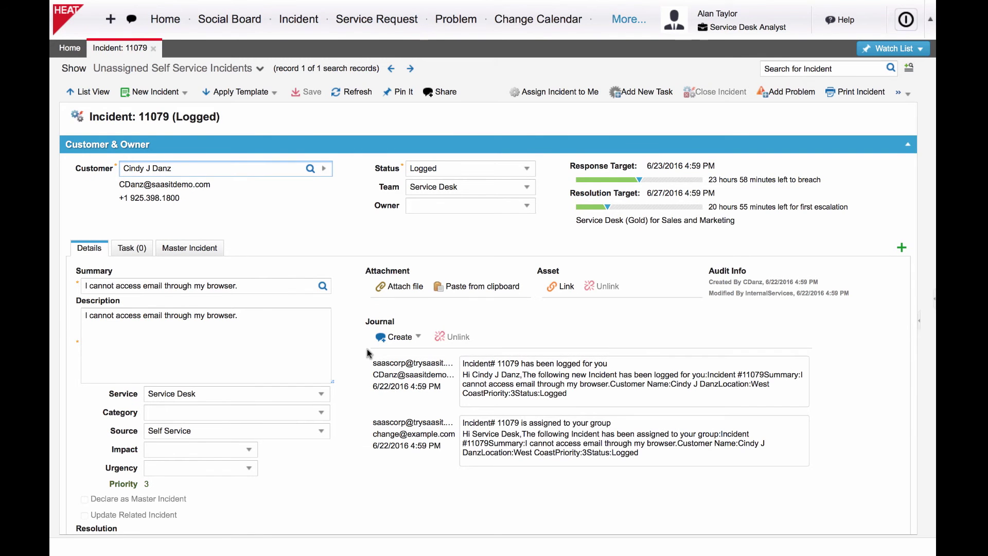
Step: Set Service to Email Service, Category to Connectivity, and both Impact and Urgency to Medium
click(319, 400)
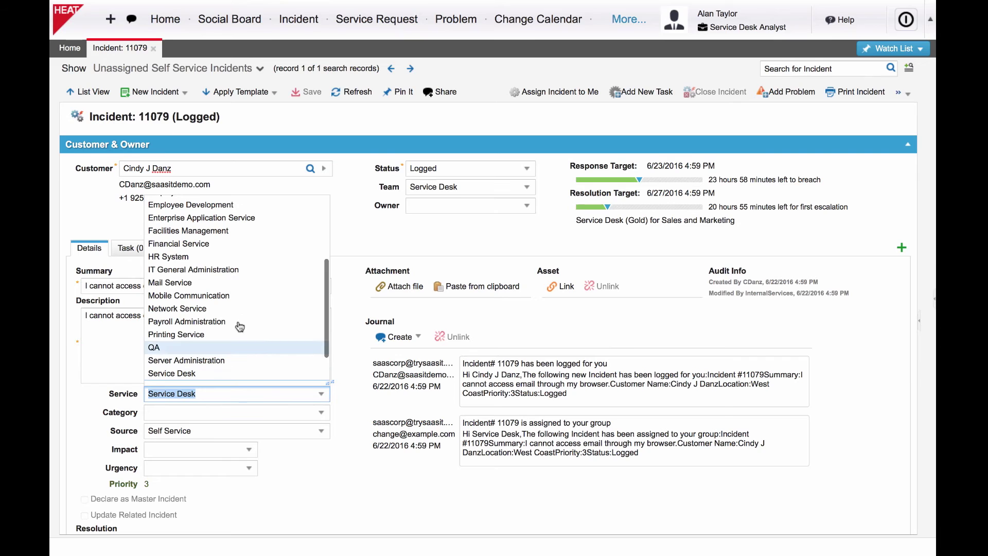
scroll(183, 218, up, 2)
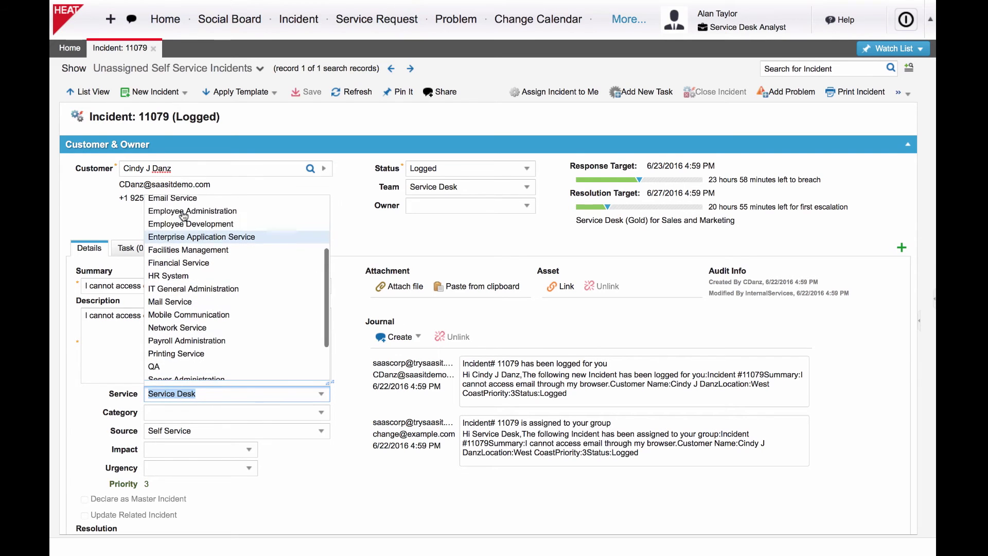
click(169, 206)
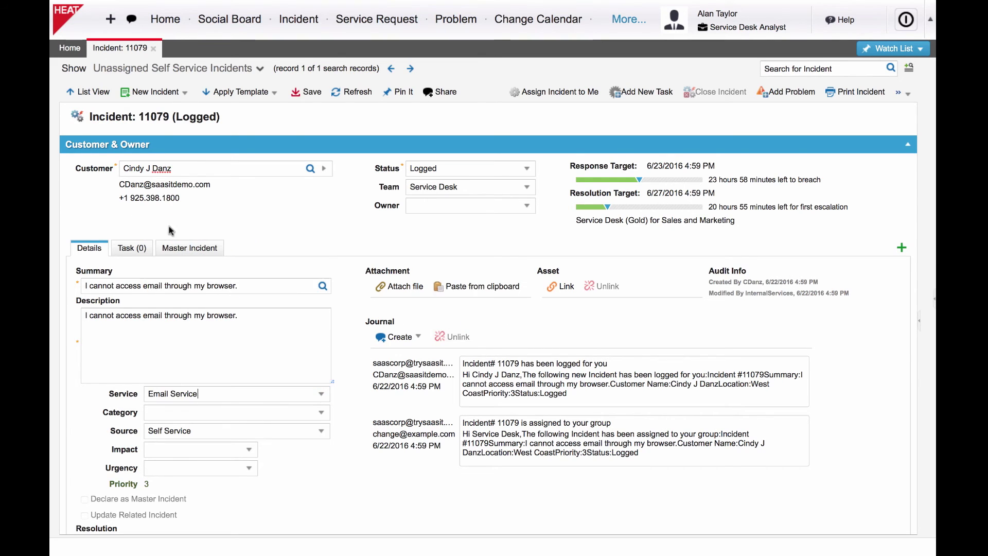
click(315, 412)
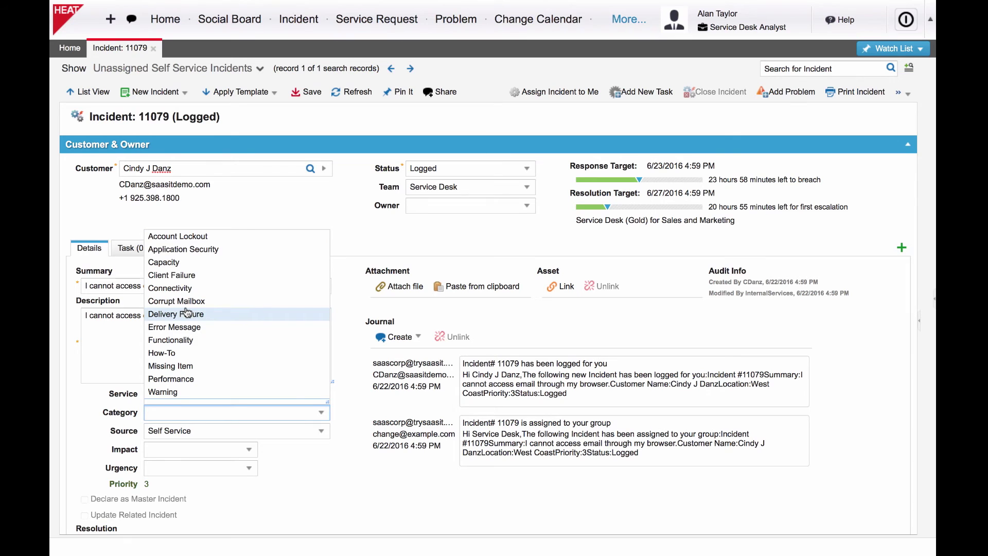
click(180, 289)
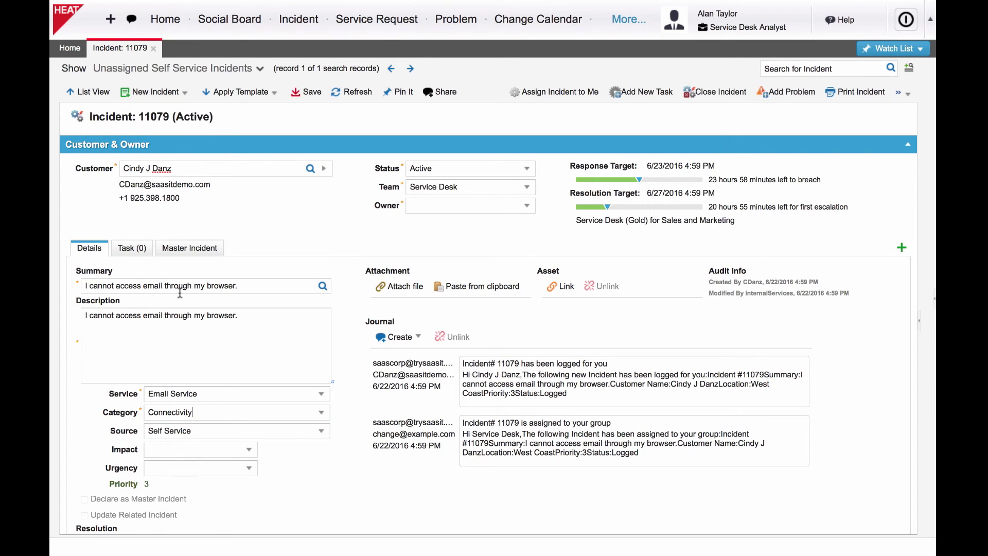
click(250, 452)
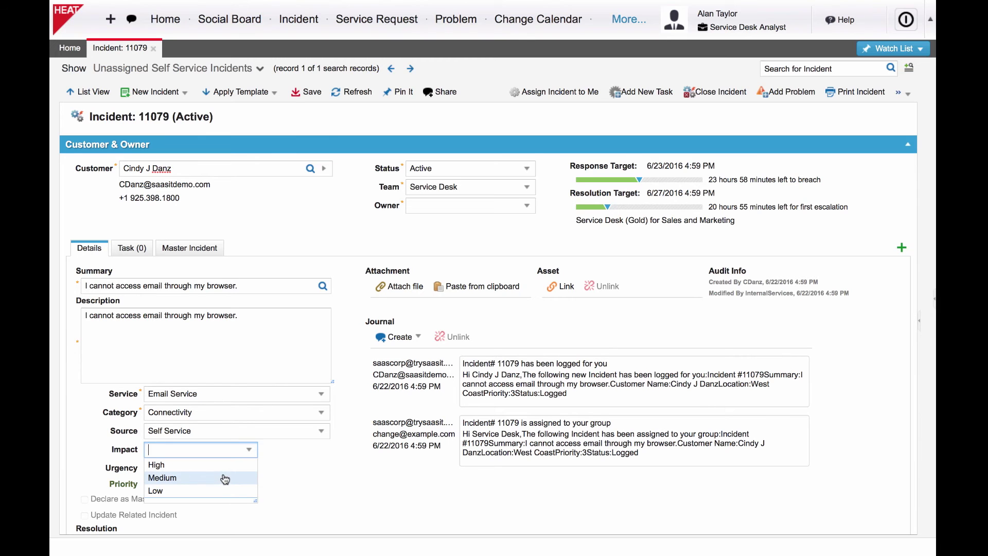
click(225, 477)
click(249, 468)
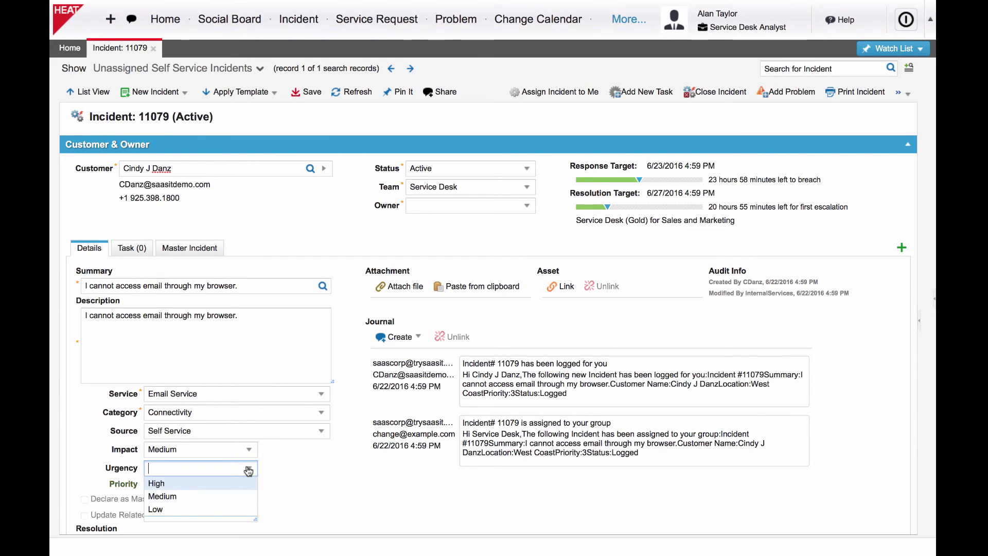
click(191, 495)
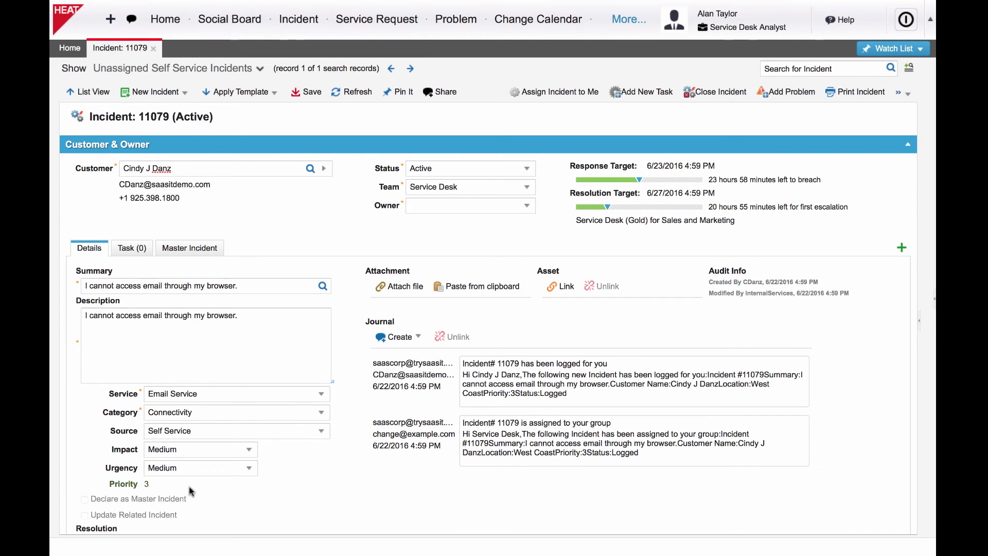
Step: Assign incident 11079 to yourself, save it, and search knowledge articles matching its summary
click(306, 98)
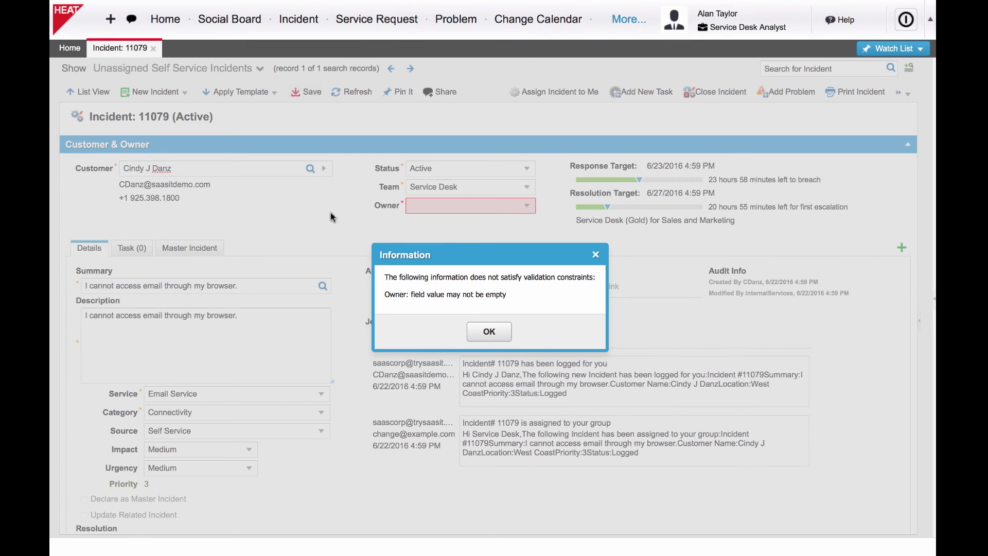
click(490, 332)
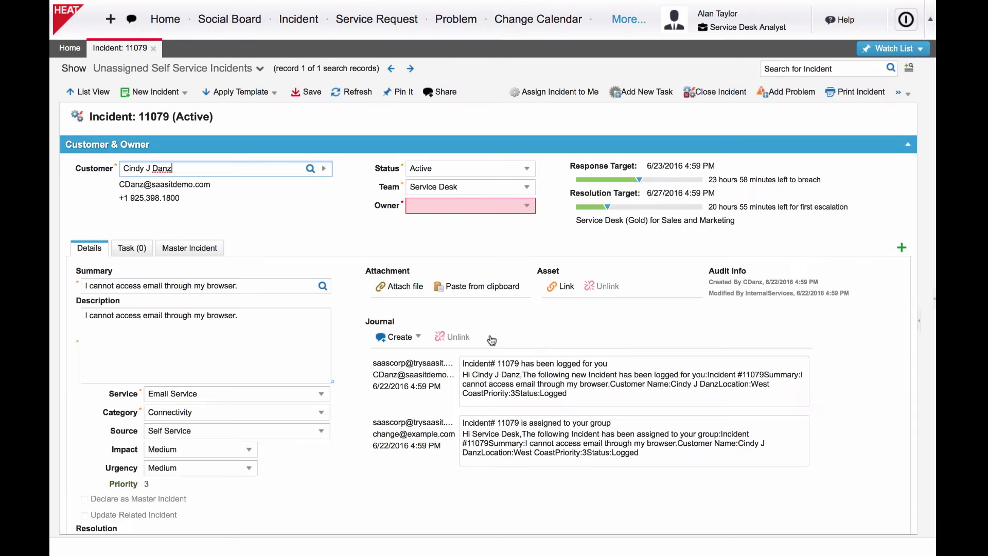
click(550, 92)
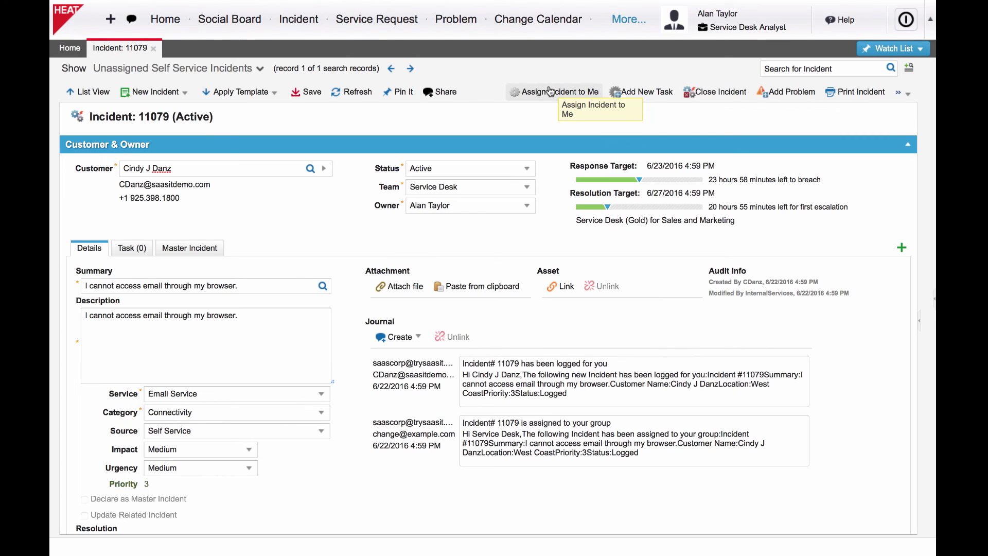
click(301, 98)
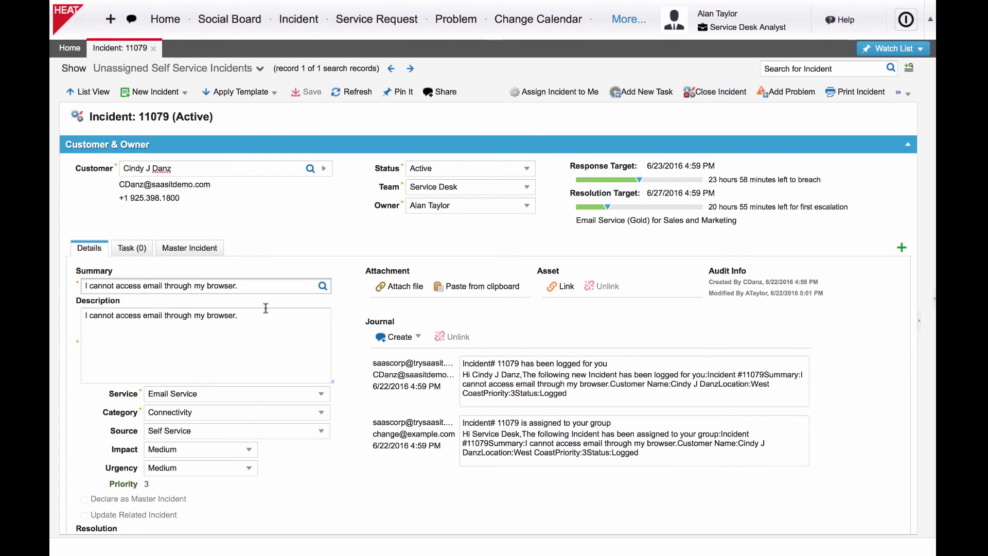
click(323, 286)
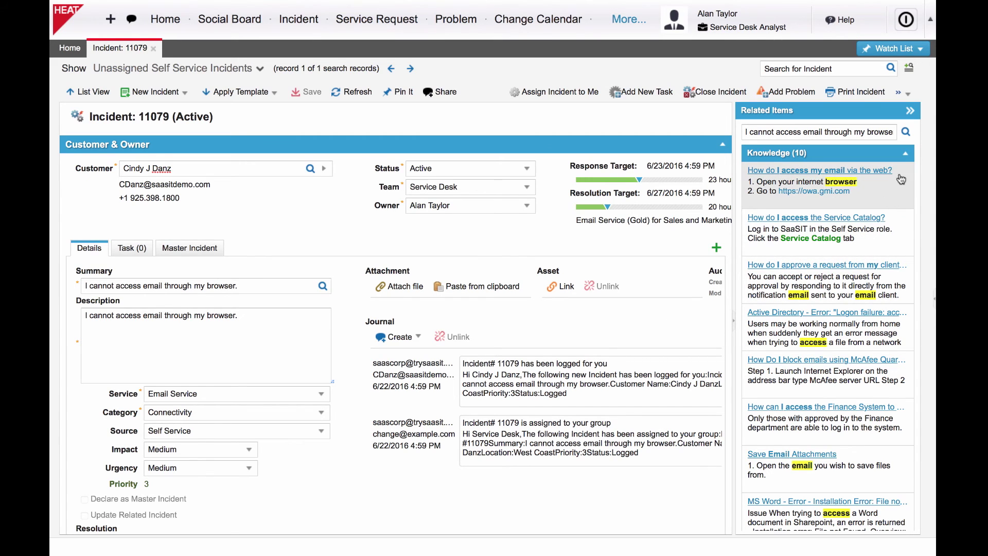
Step: Collapse Knowledge, review the related Problem and Incident groups, and collapse them again
click(905, 158)
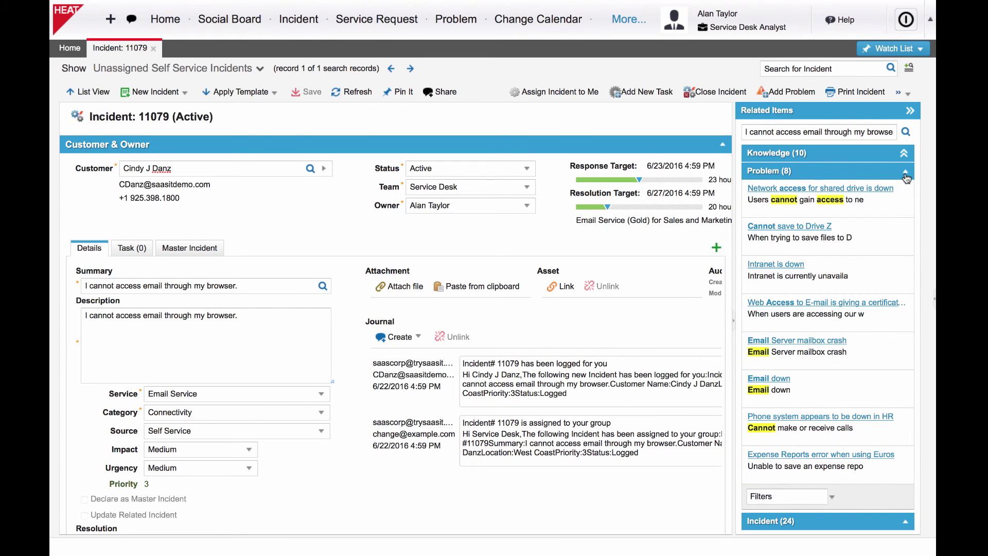
click(906, 174)
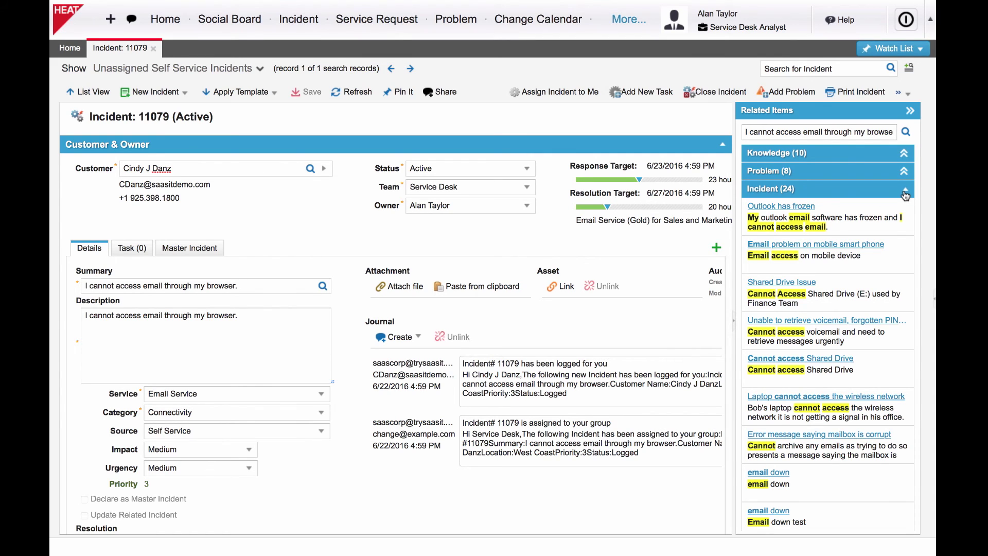
click(905, 193)
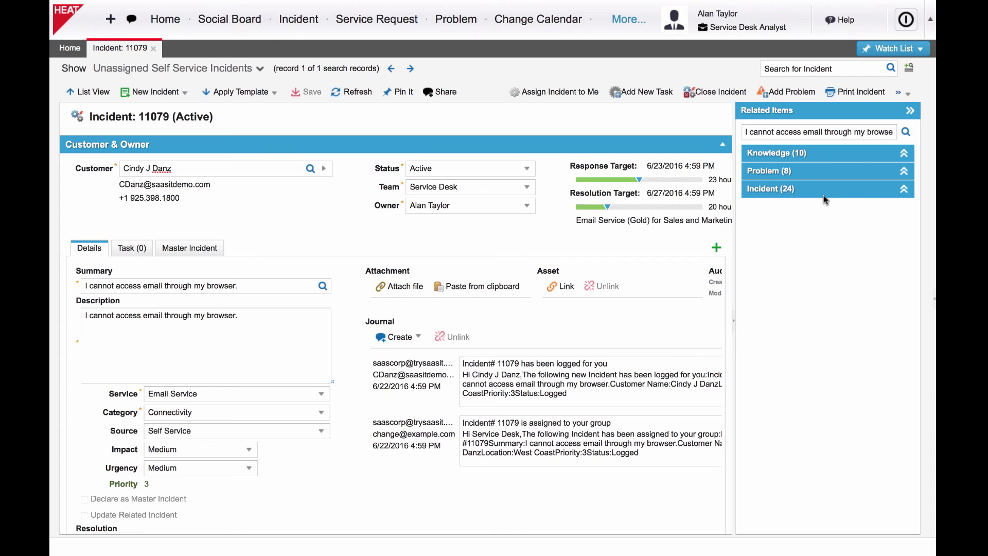
Step: Add and save a Problem: category Accessibility, source Incident Management, High urgency, Medium impact
click(792, 96)
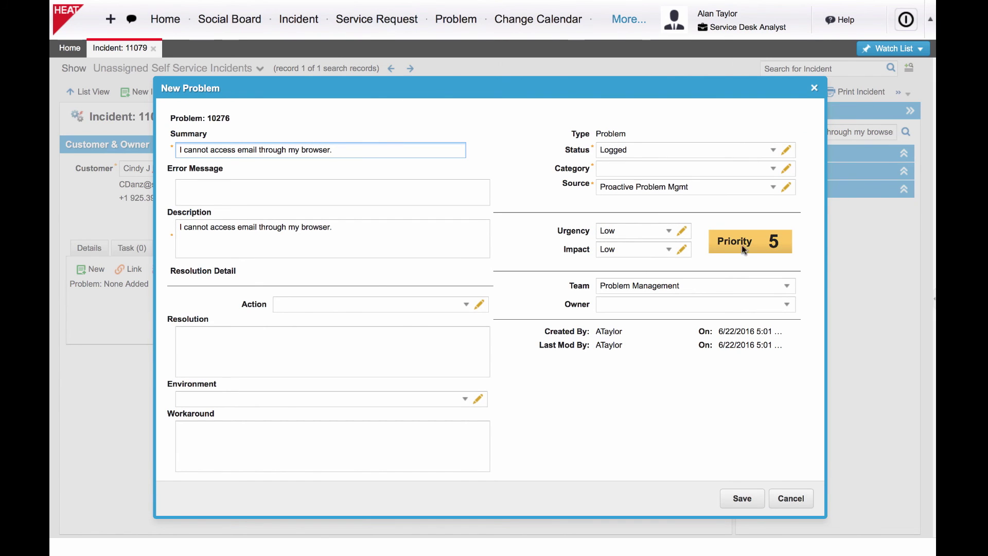
click(775, 170)
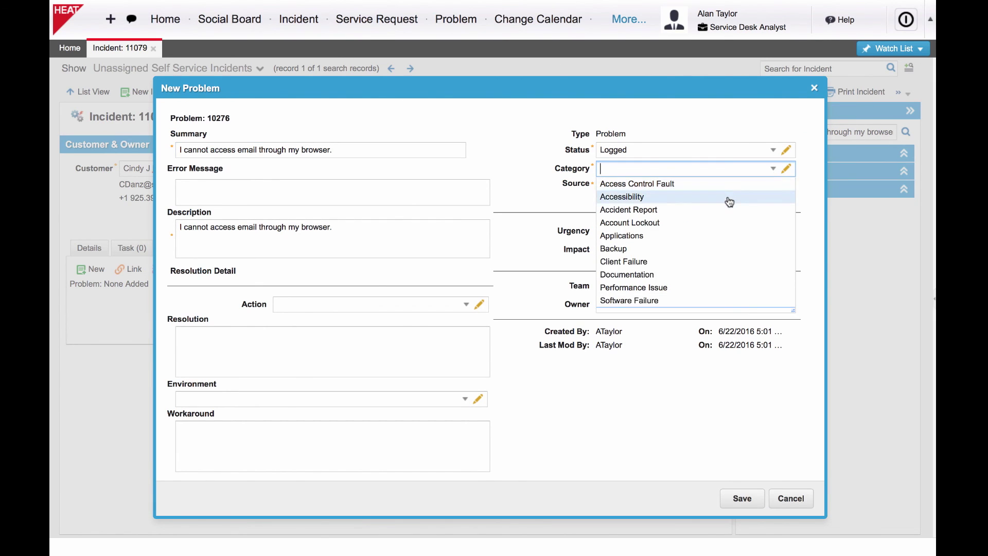
click(730, 197)
click(776, 189)
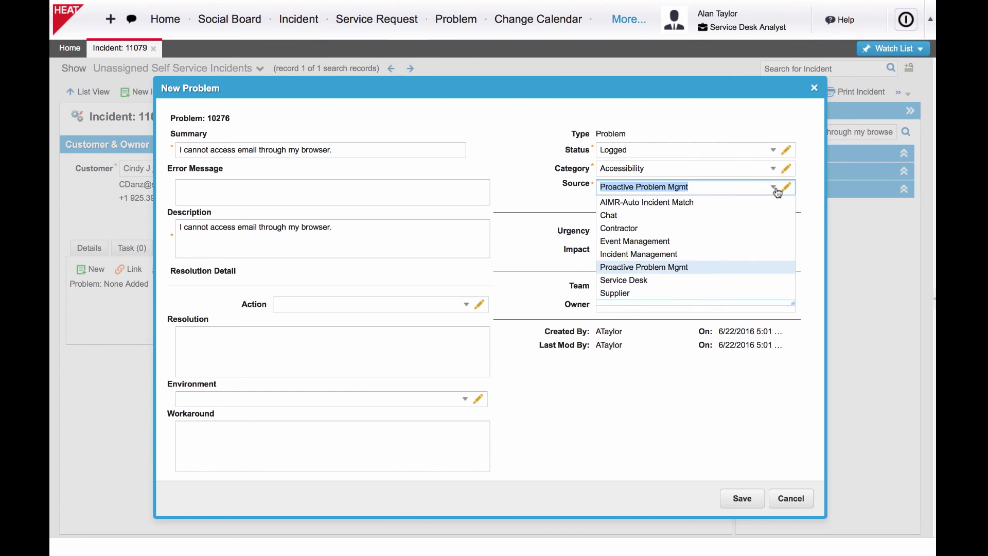
click(651, 253)
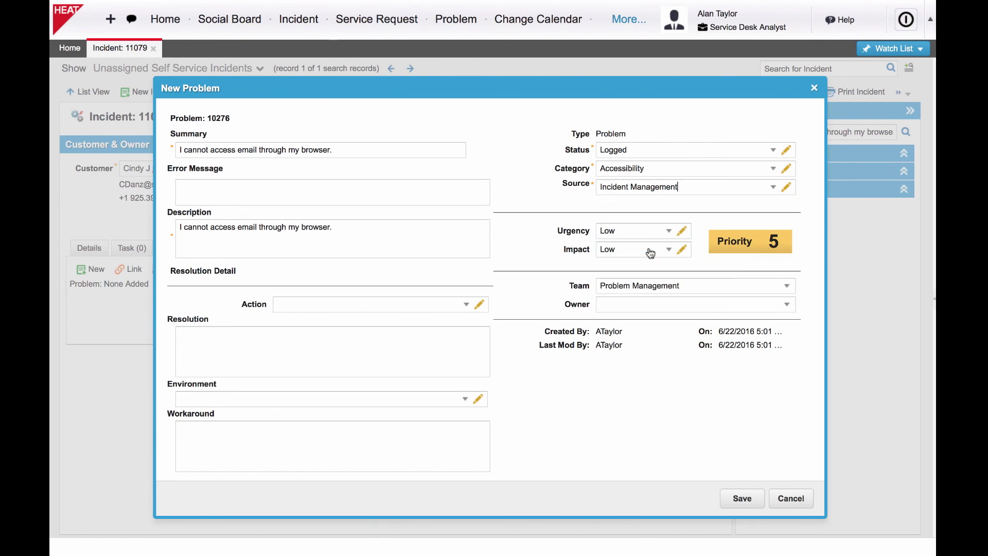
click(671, 232)
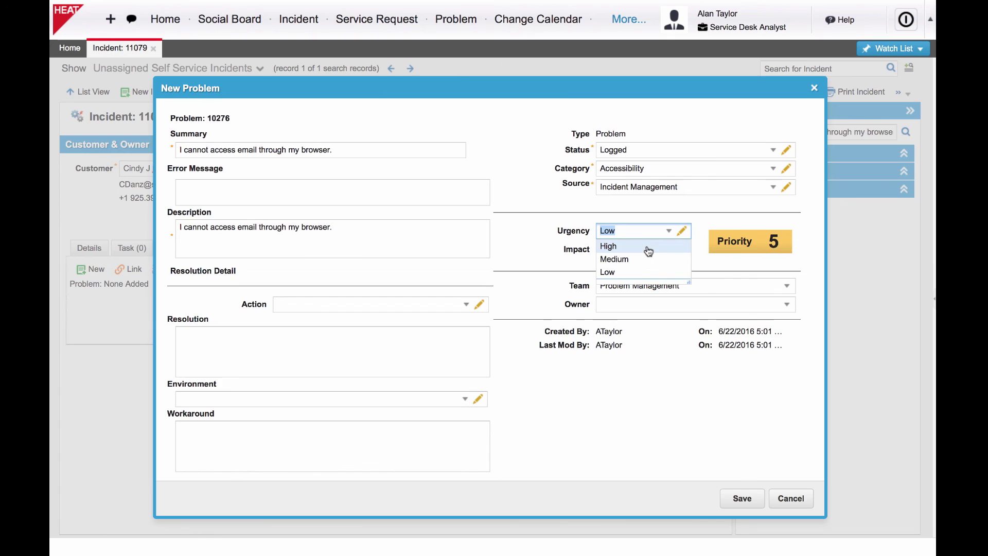
click(648, 248)
click(669, 249)
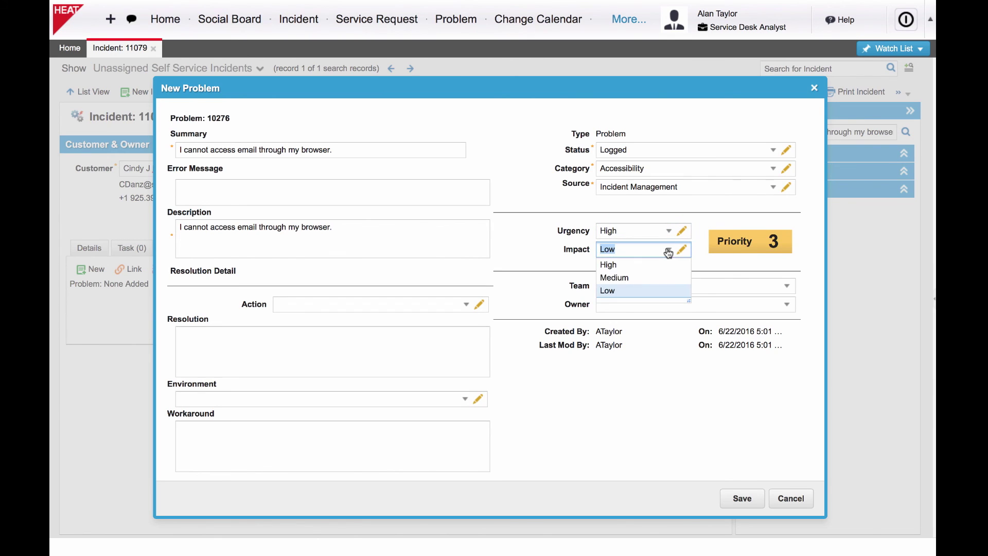
click(636, 281)
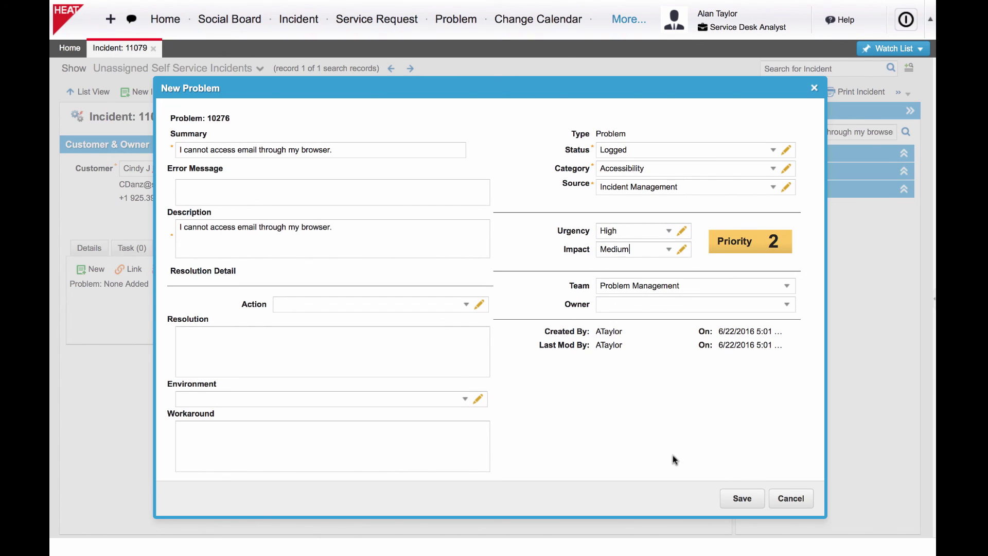
click(742, 499)
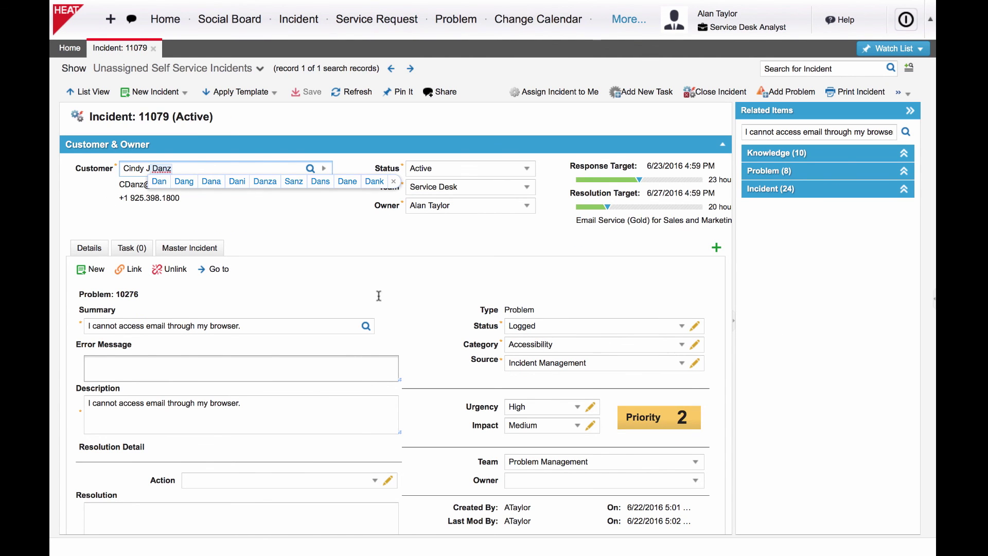
Step: Collapse the Related Items panel and return to incident 11079's Details tab
scroll(348, 275, down, 3)
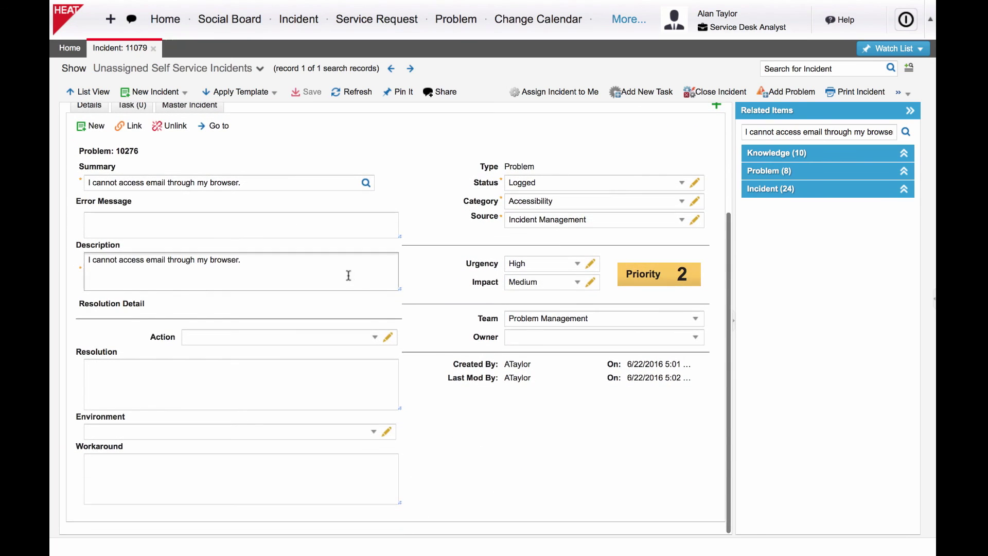
click(733, 326)
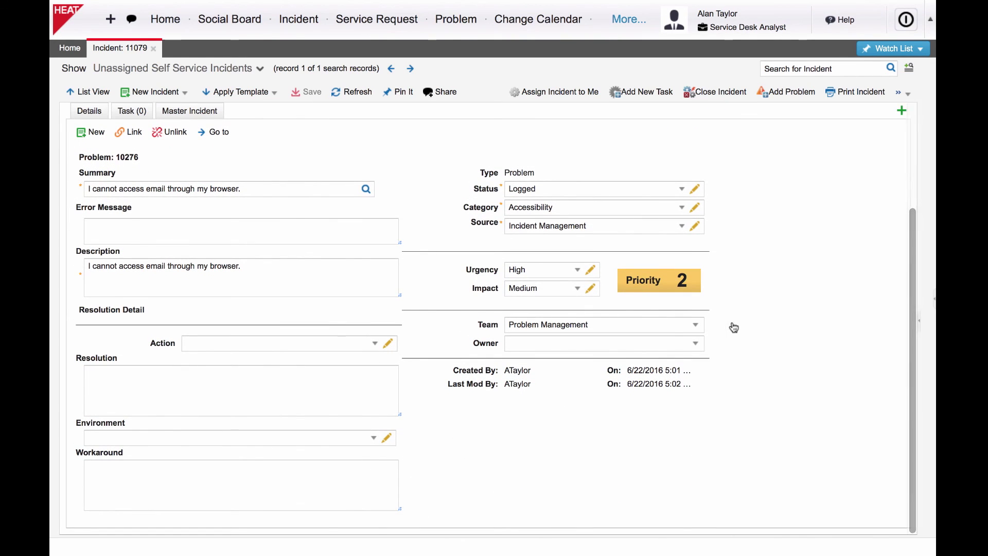
scroll(419, 261, up, 3)
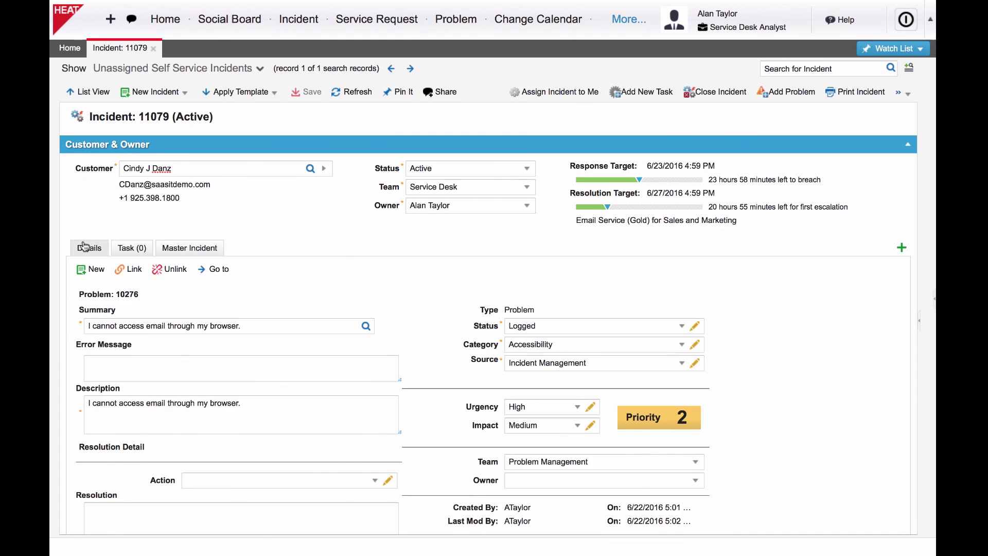
click(84, 246)
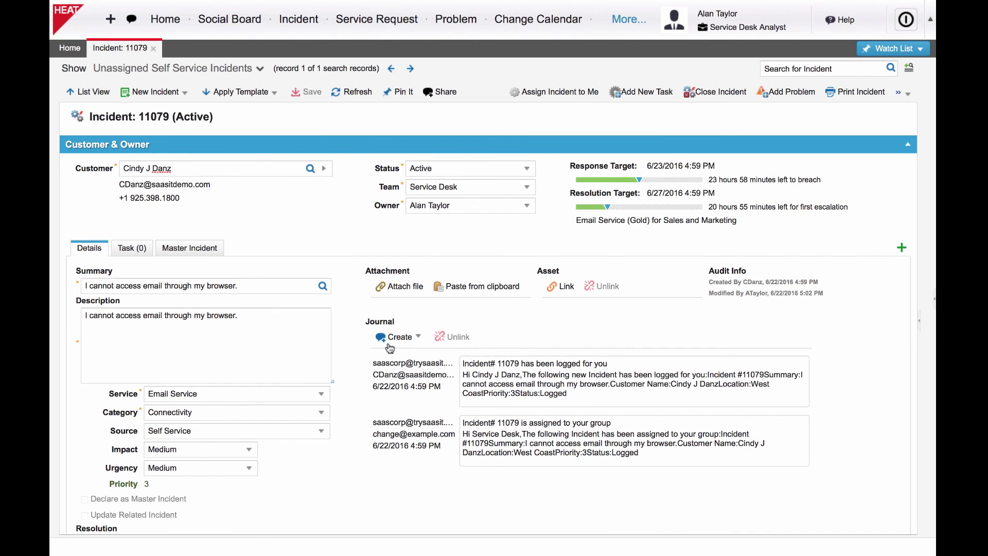